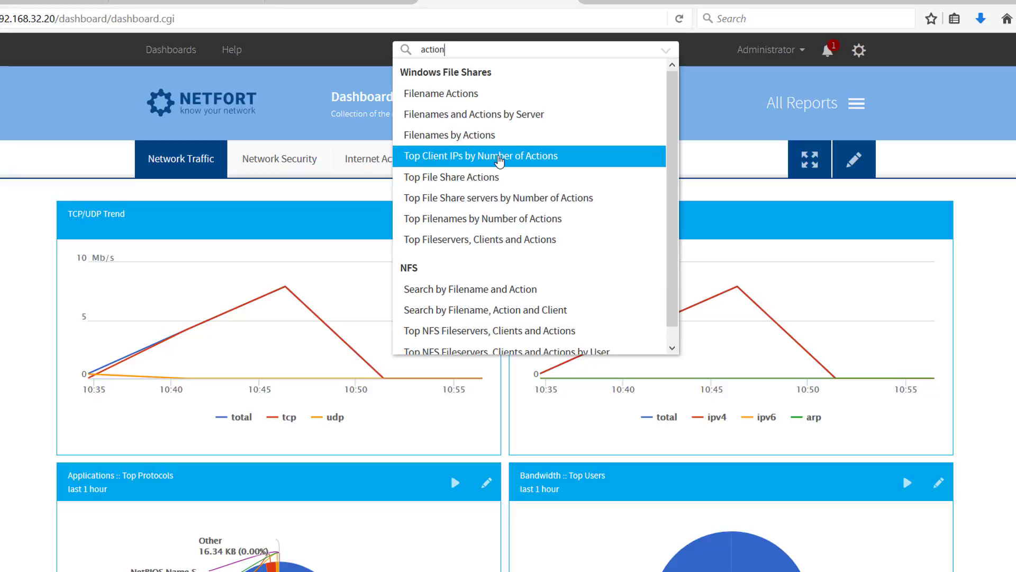
Open the Windows File Shares report "Top Client IPs by Number of Actions" and filter its action to File Read
click(500, 157)
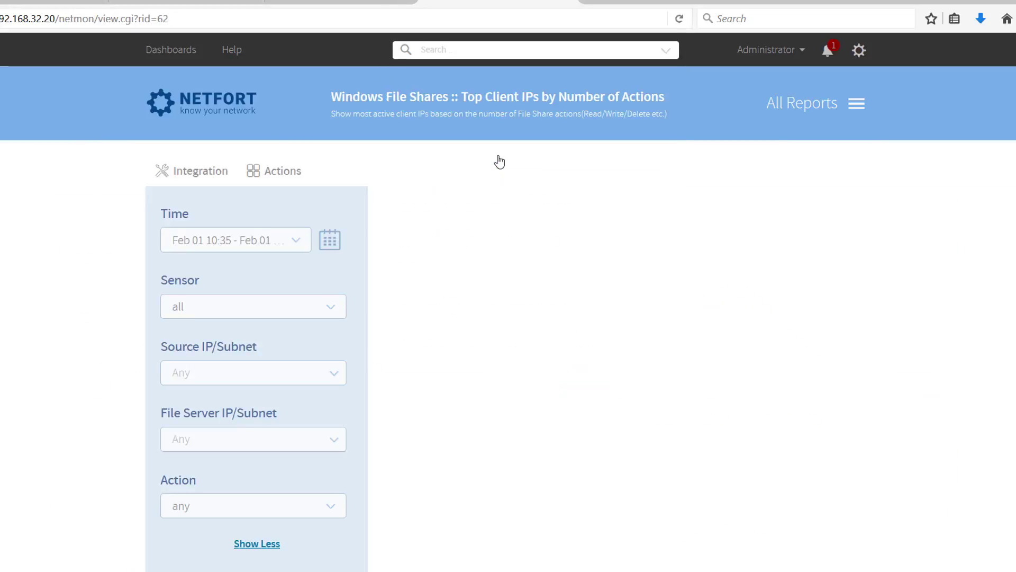
scroll(286, 341, down, 3)
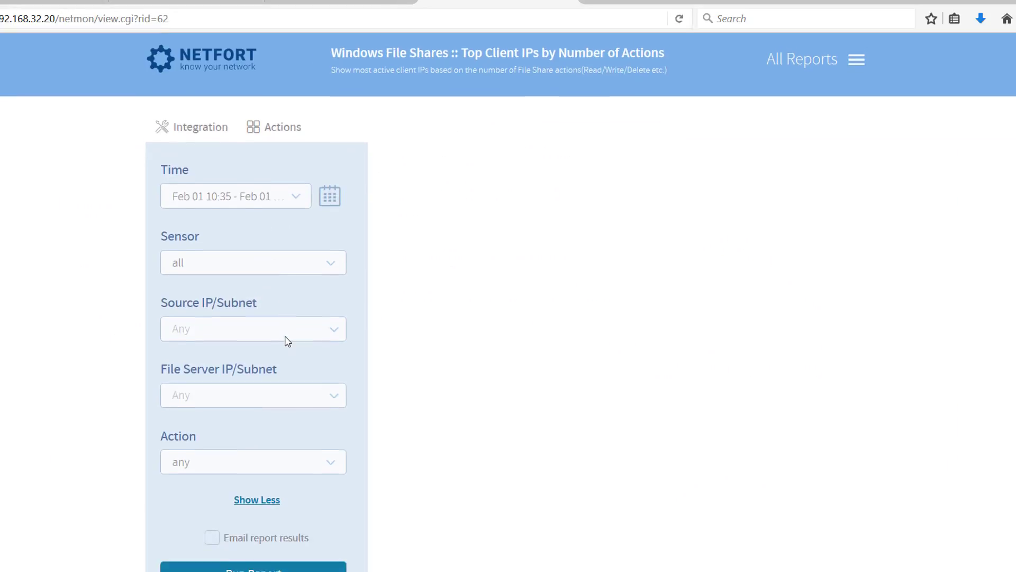
click(248, 366)
scroll(262, 434, down, 3)
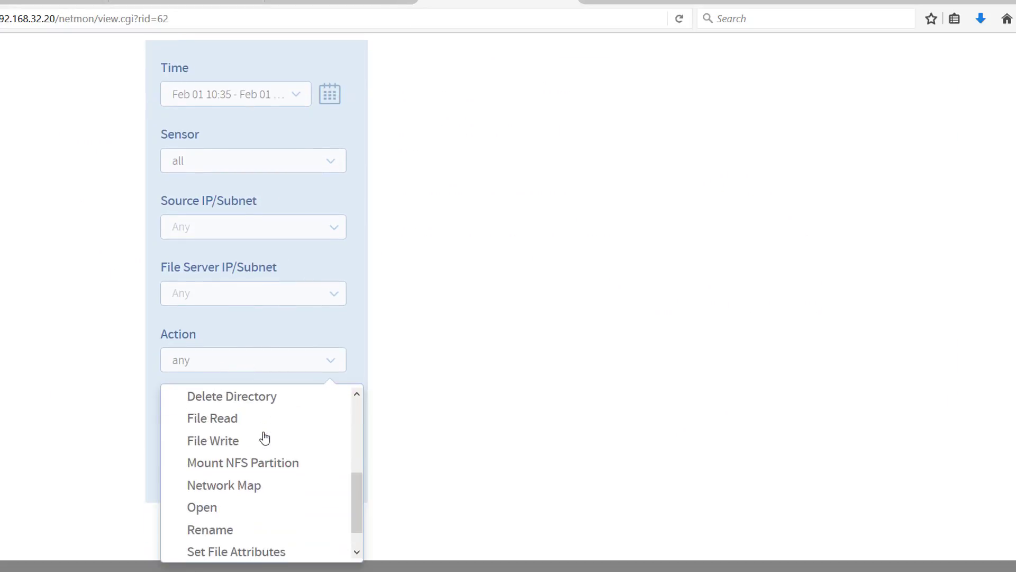
scroll(250, 473, up, 4)
scroll(232, 467, down, 3)
scroll(233, 423, down, 1)
scroll(227, 422, up, 3)
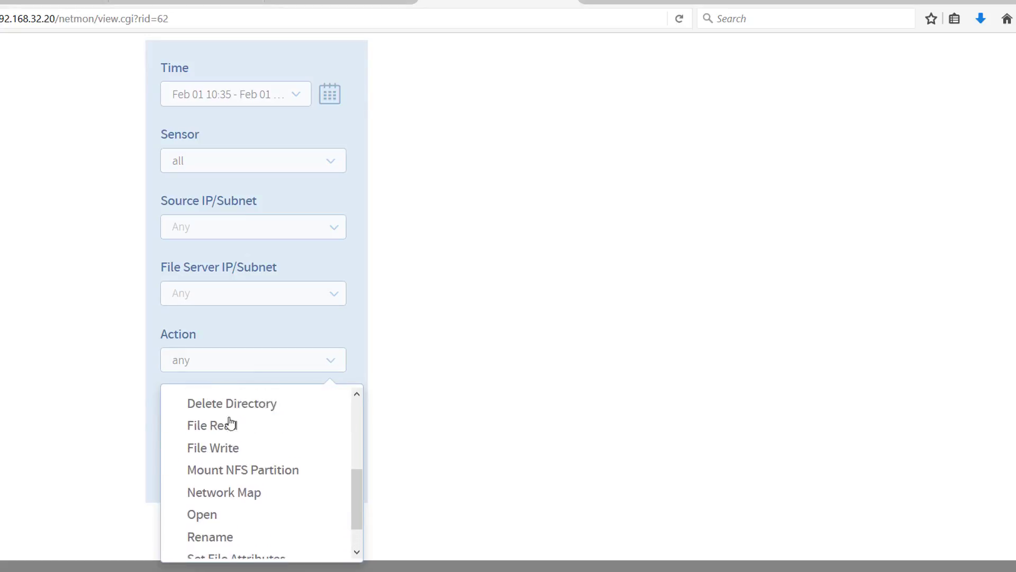
click(231, 472)
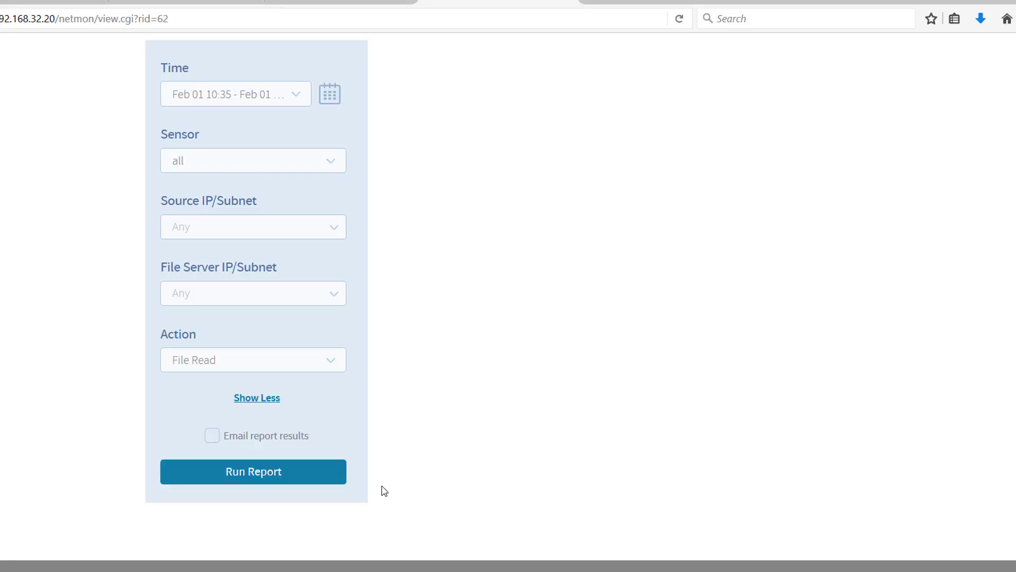
Set the report's time range to last 1 hour, run it, and review the resulting chart and table
click(255, 100)
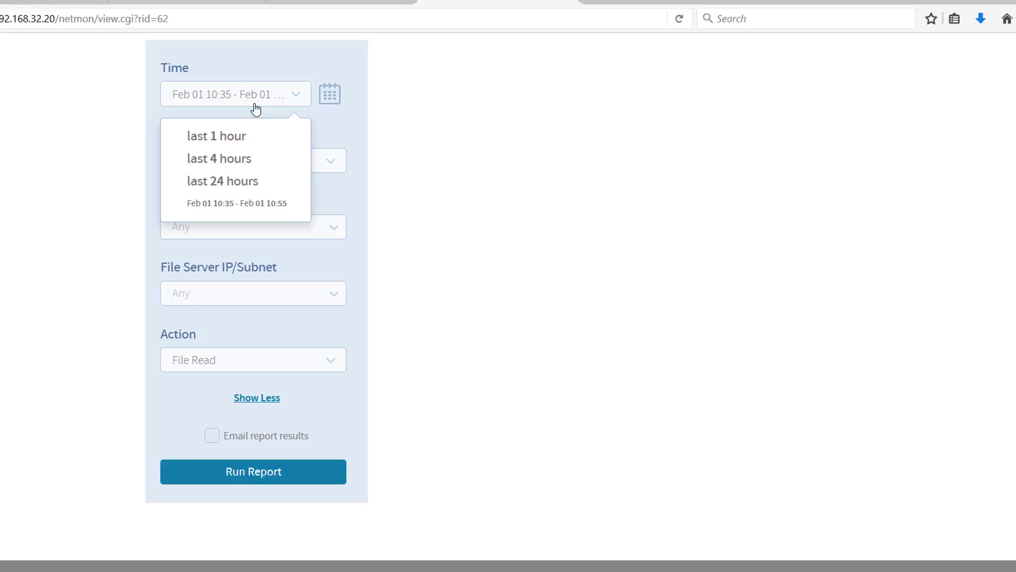
click(238, 136)
click(291, 481)
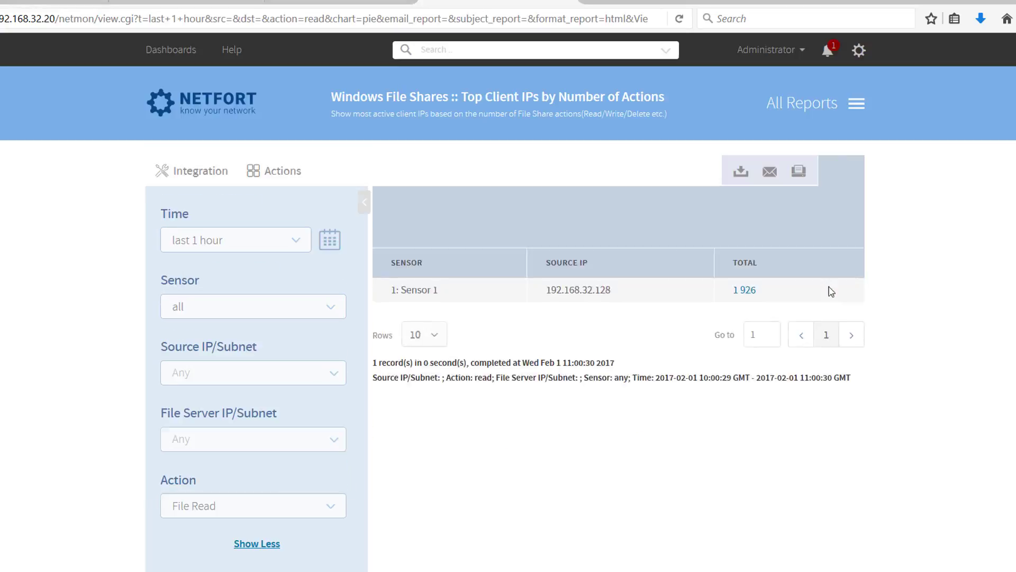
scroll(805, 313, down, 2)
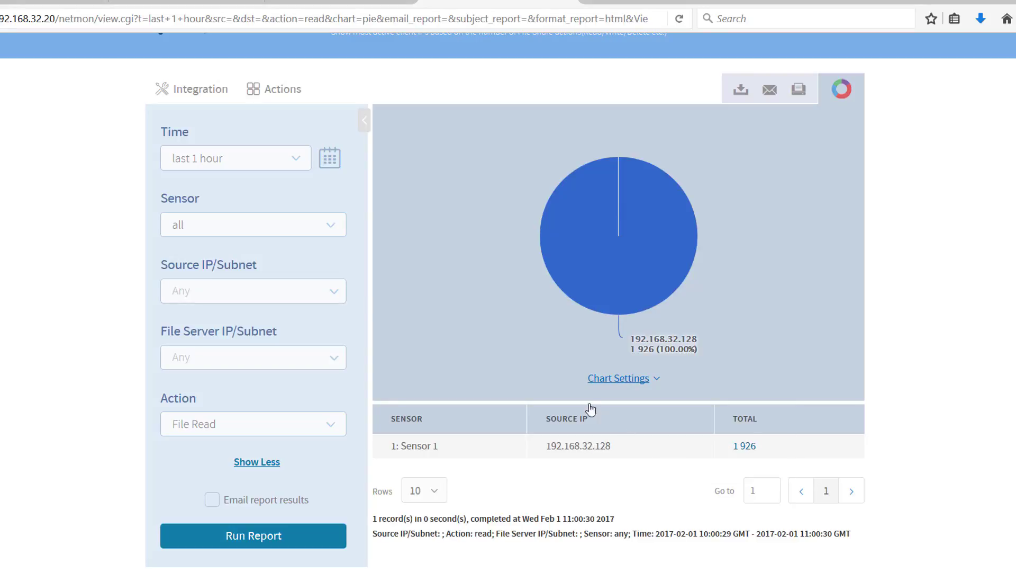
scroll(508, 303, up, 3)
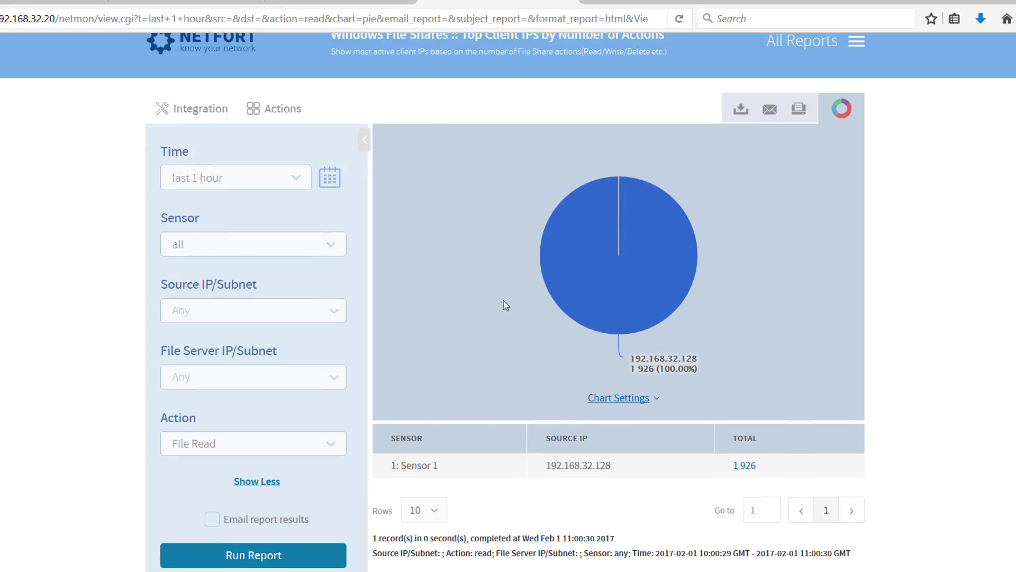
click(274, 178)
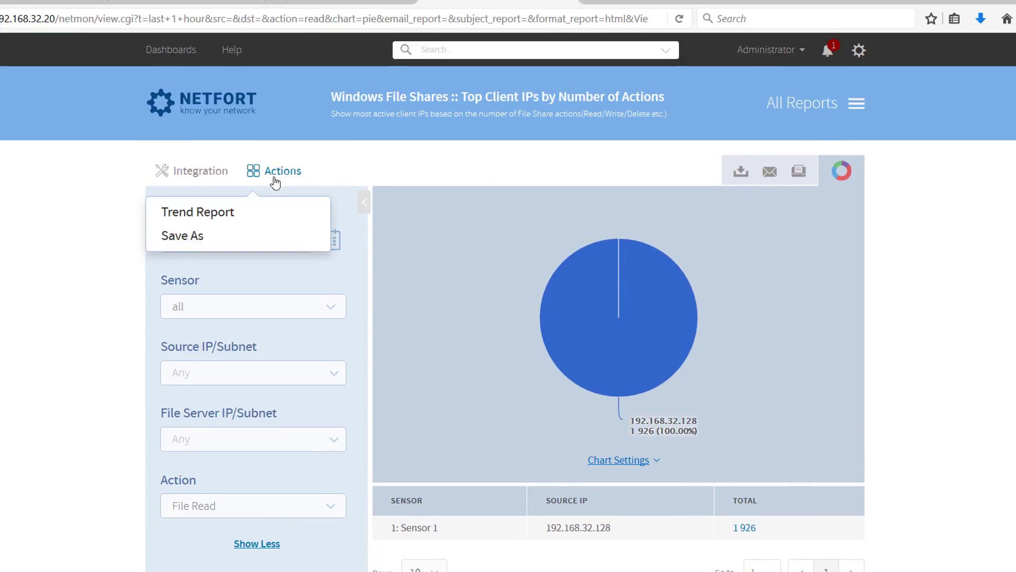
click(199, 236)
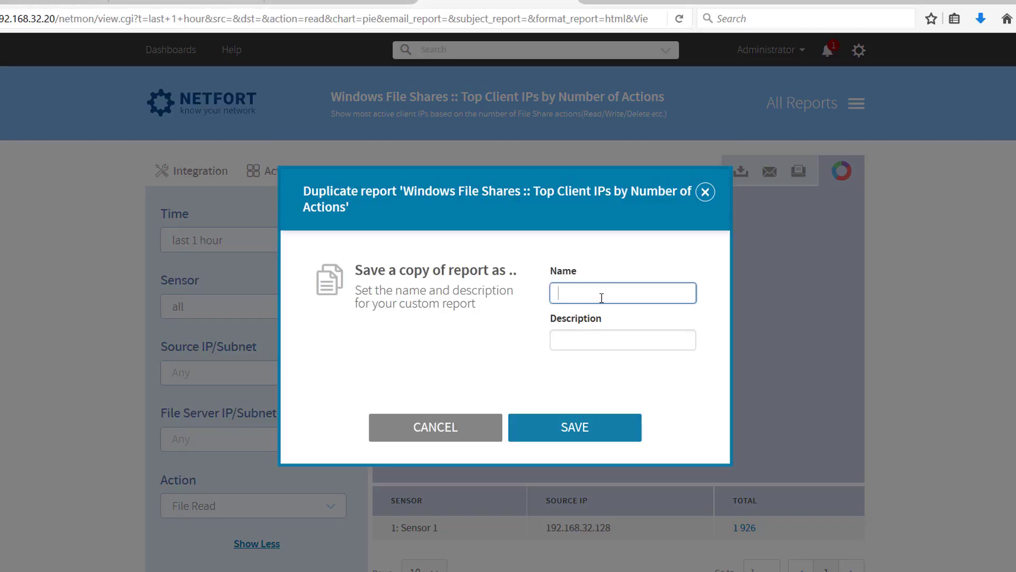
text(F)
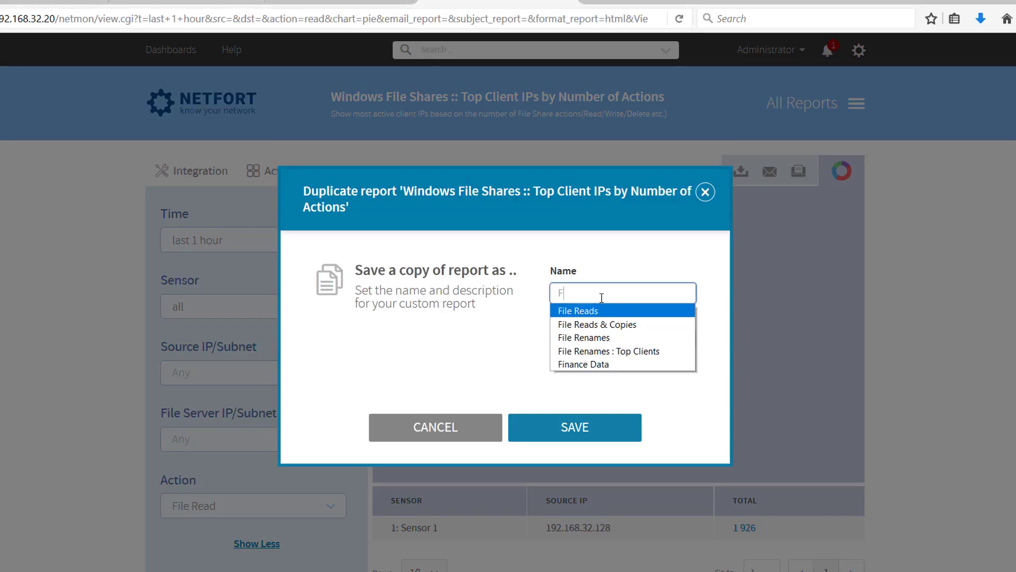
click(587, 324)
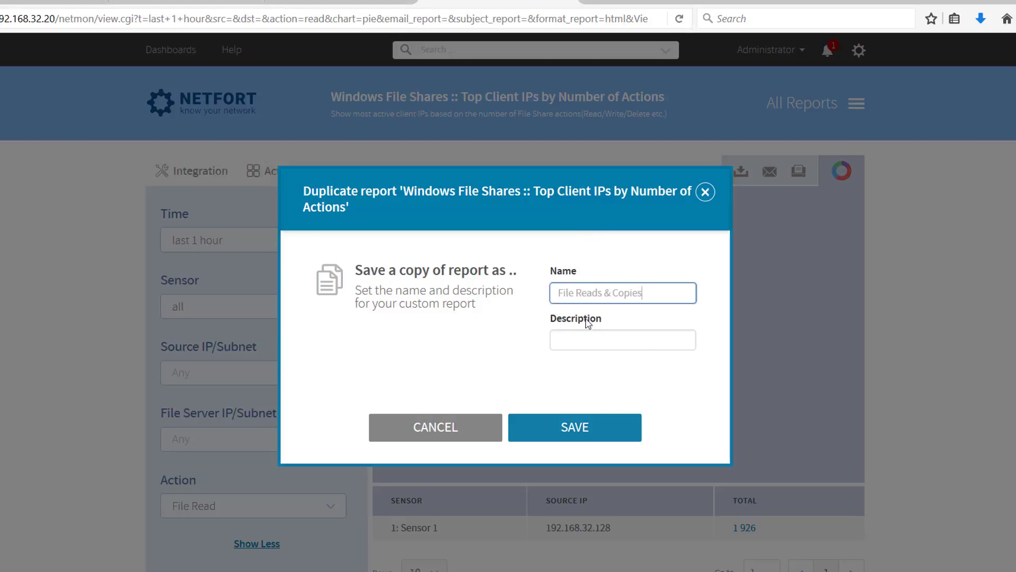
click(458, 428)
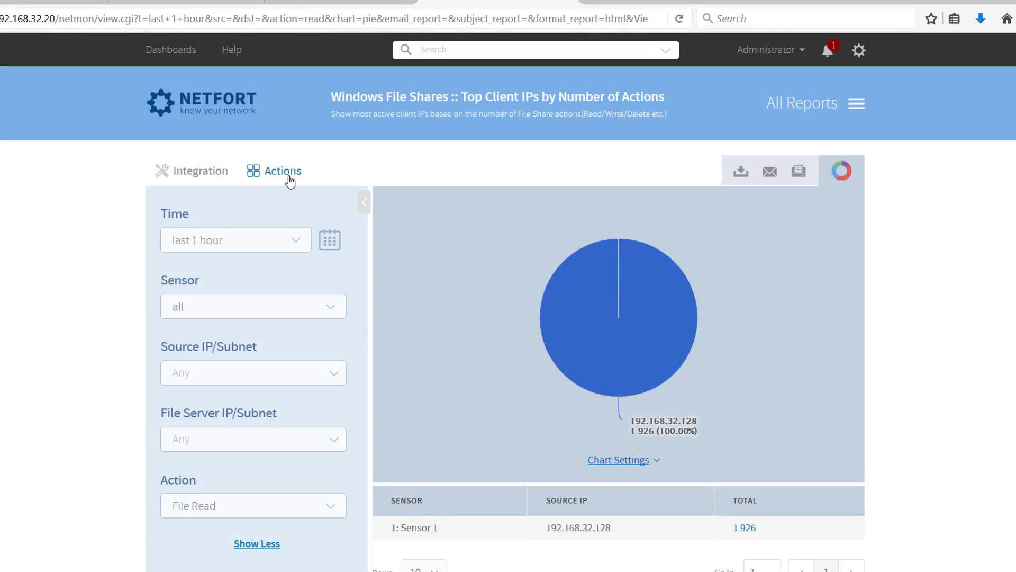
click(290, 179)
click(200, 211)
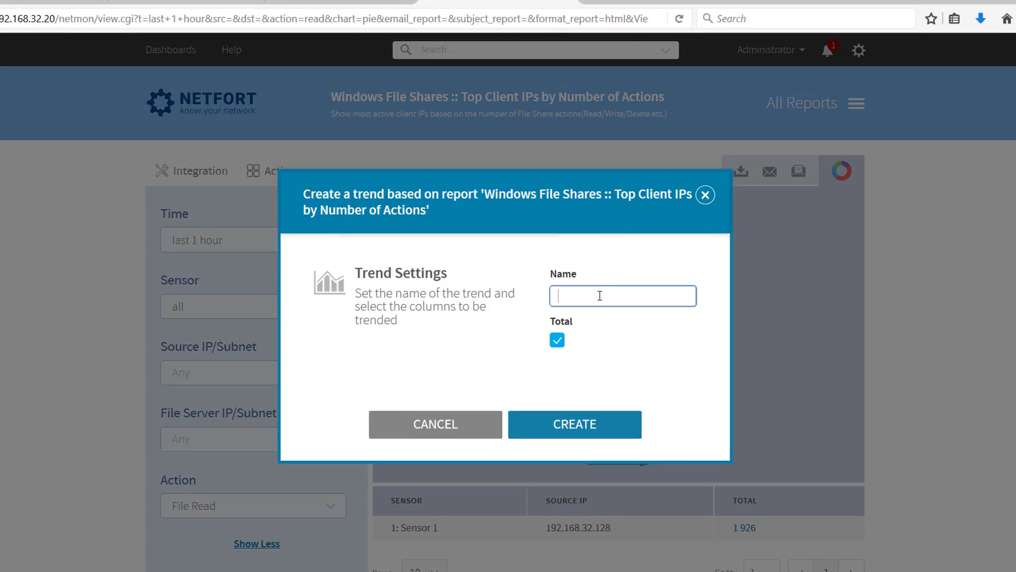
text(F)
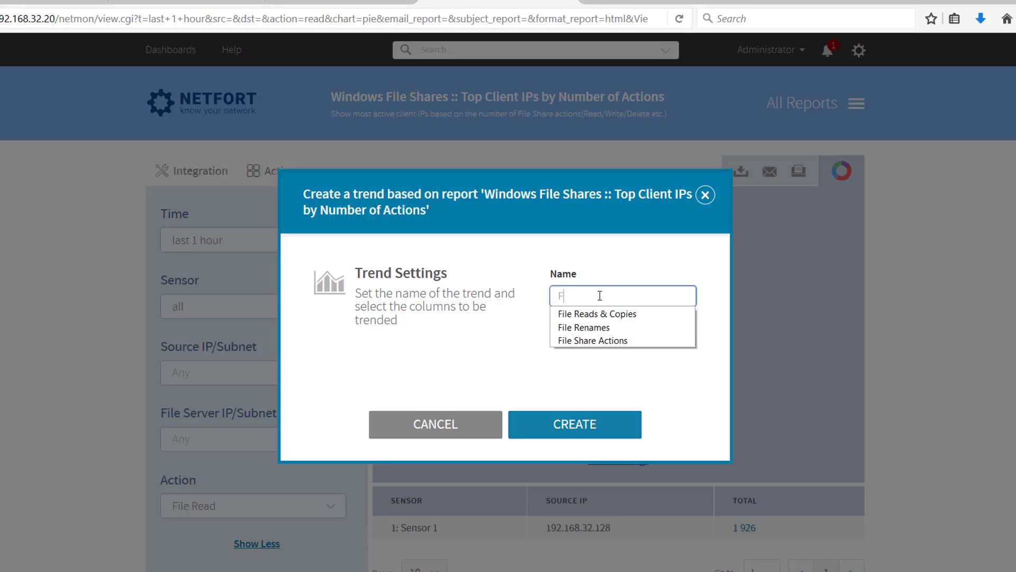
click(633, 315)
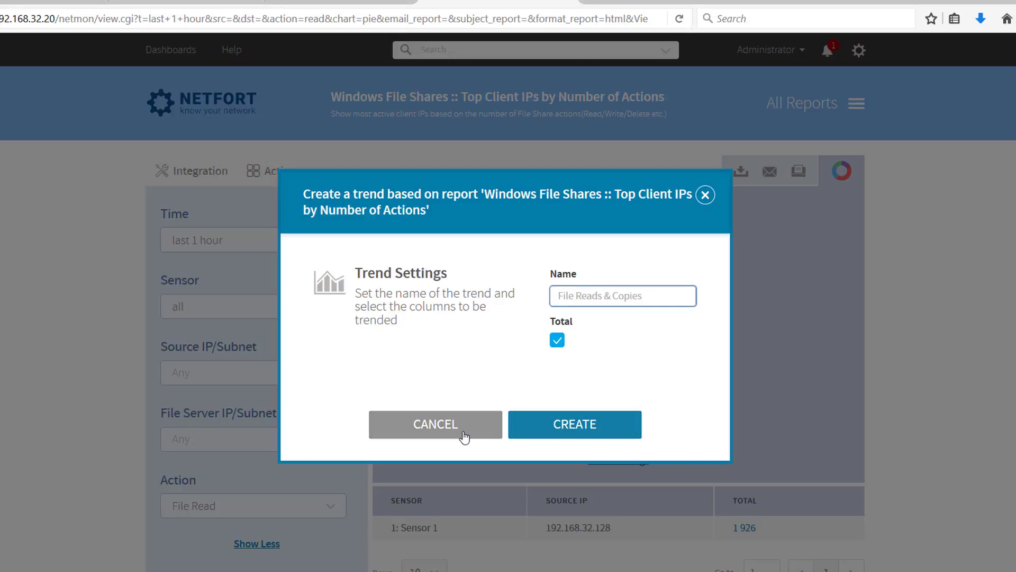
click(66, 355)
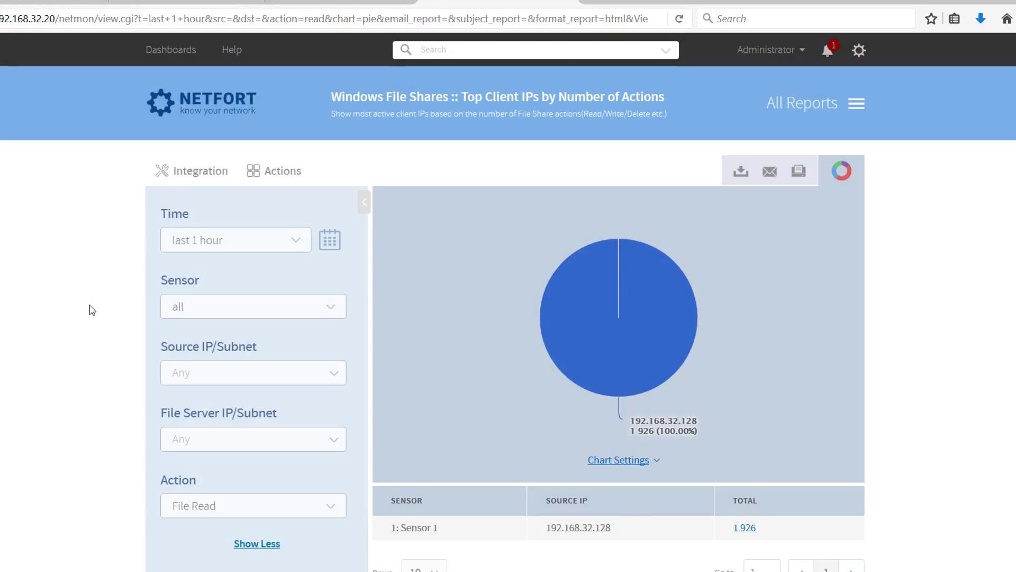
Return to the dashboards and open the File Shares dashboard for editing
click(220, 117)
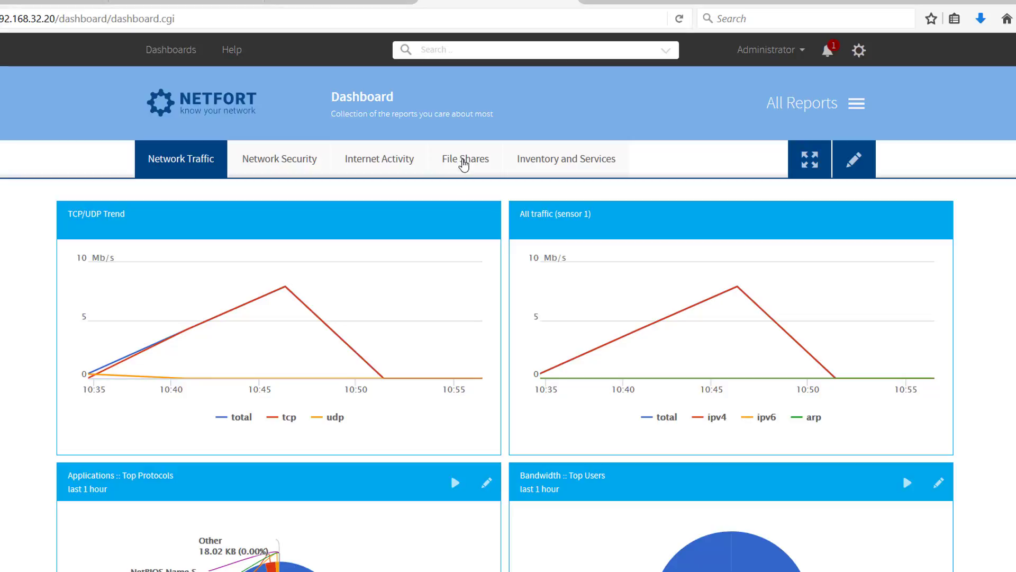
click(465, 161)
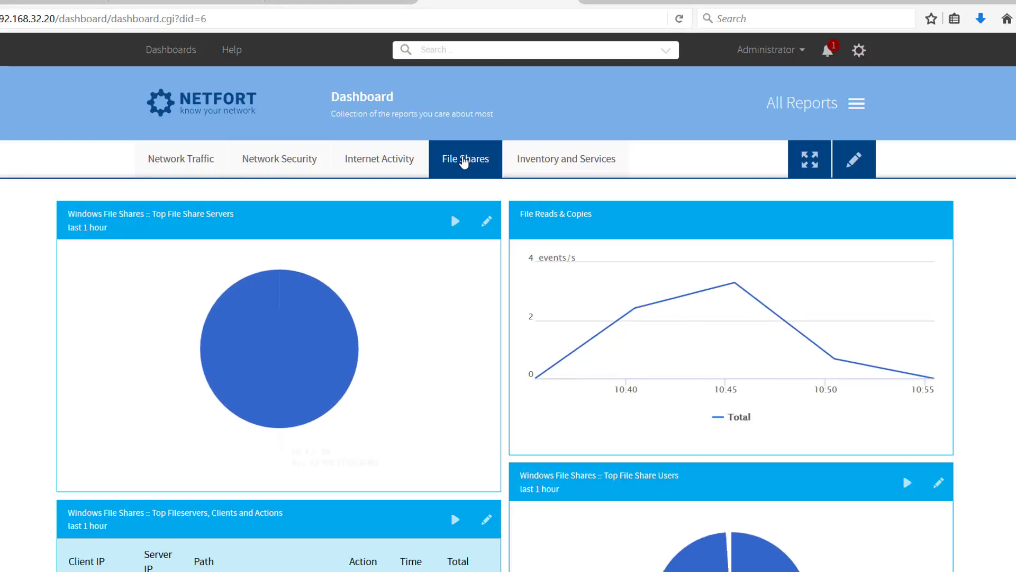
click(864, 172)
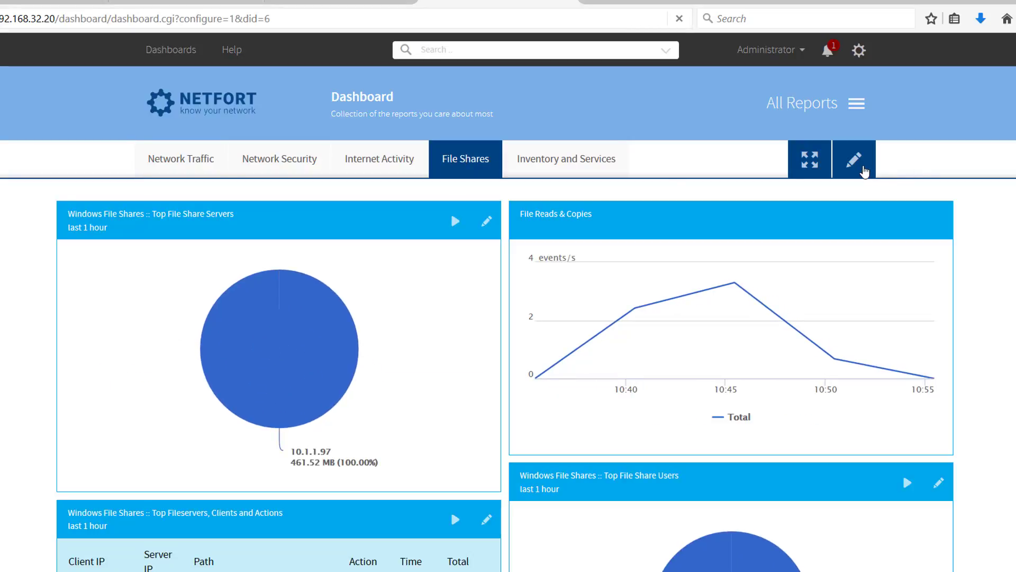
Search the reports available for the dashboard for "read", dismiss the list without adding any, and save the dashboard
click(445, 211)
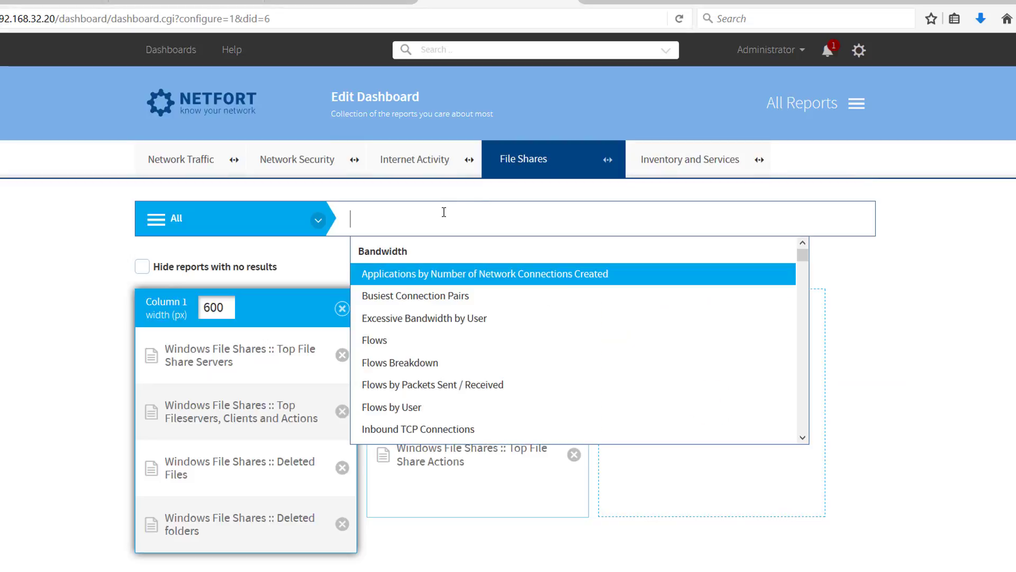
text(read)
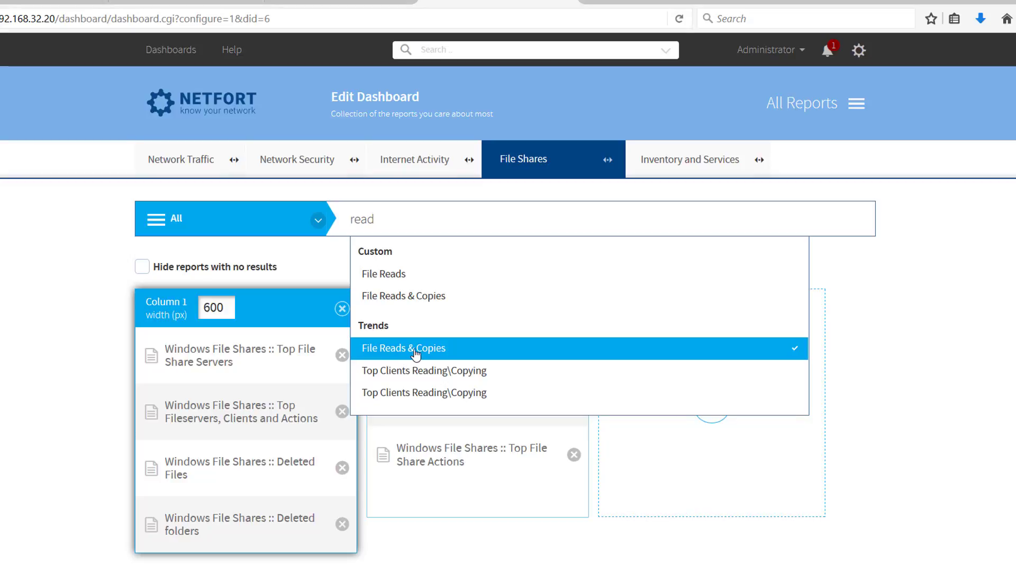
click(898, 406)
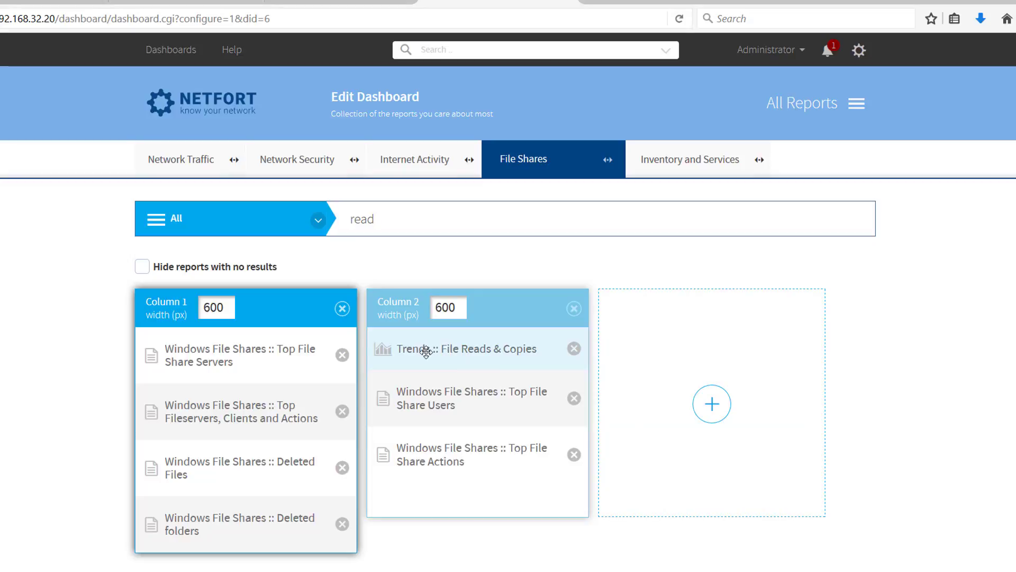
scroll(615, 381, down, 2)
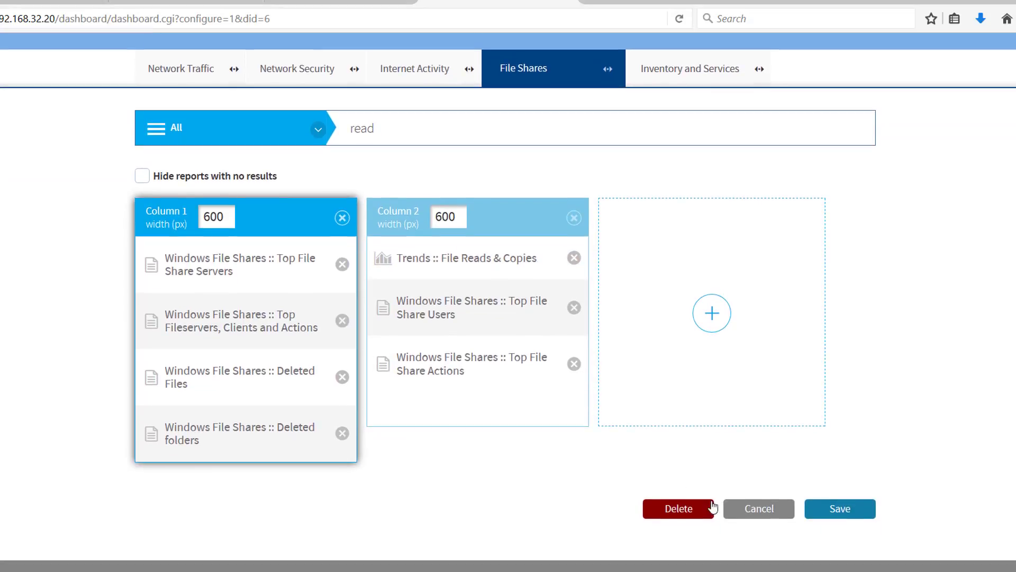
click(839, 511)
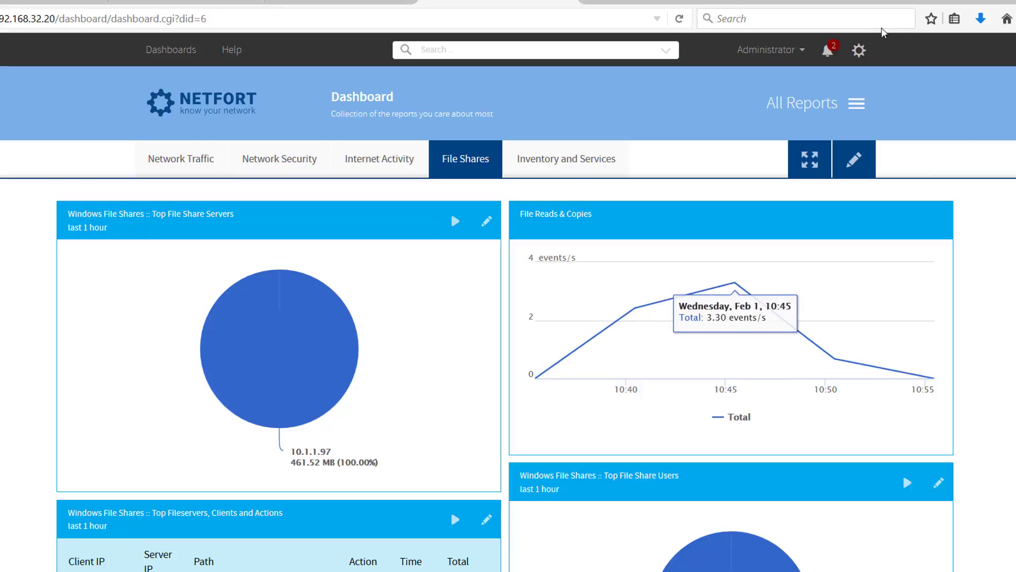
Open the Trends module in the LANGuardian settings and open the File Reads & Copies trend for editing
click(861, 51)
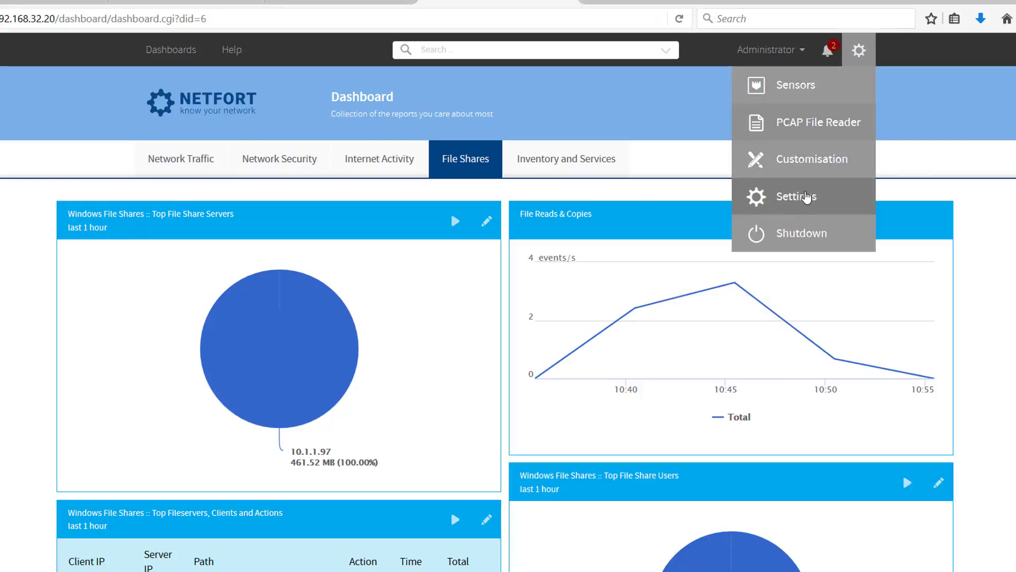
click(804, 196)
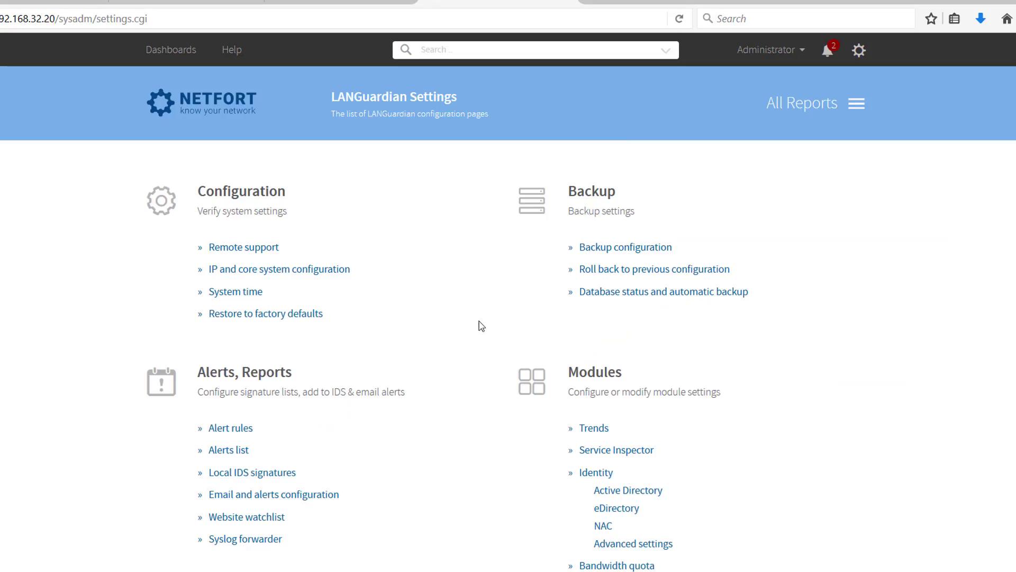
scroll(530, 339, down, 3)
click(597, 264)
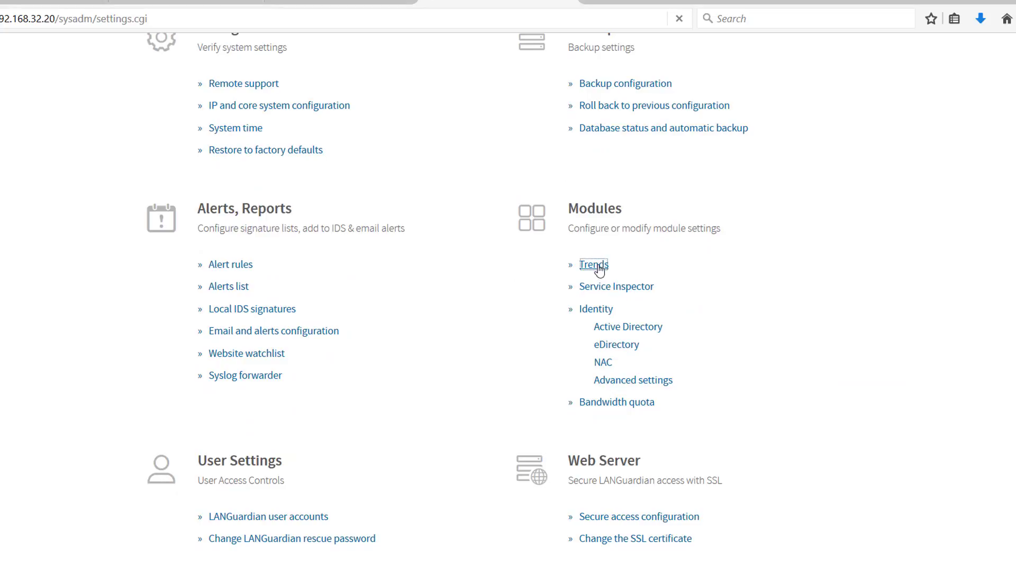
scroll(589, 270, down, 8)
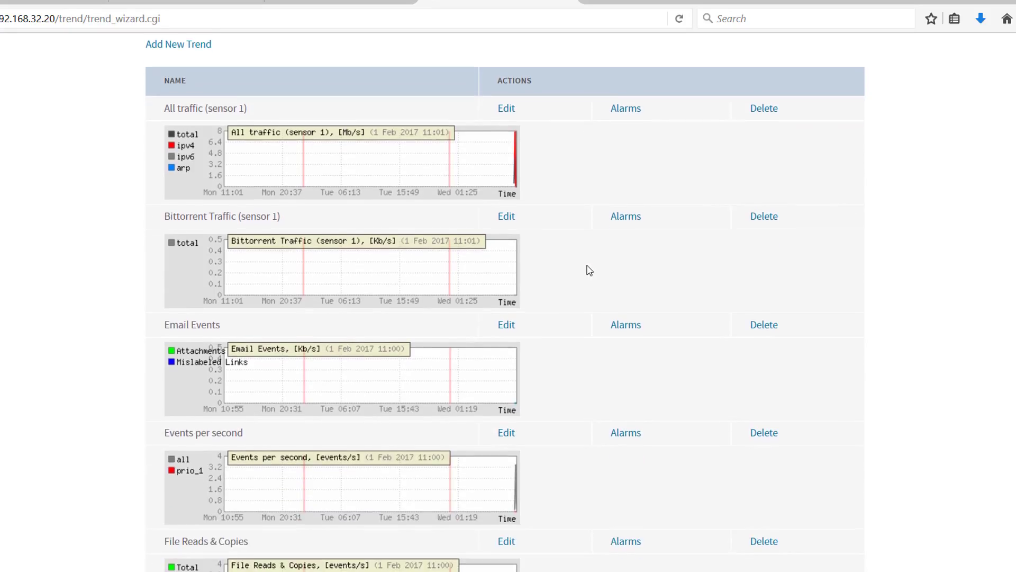
scroll(590, 270, down, 2)
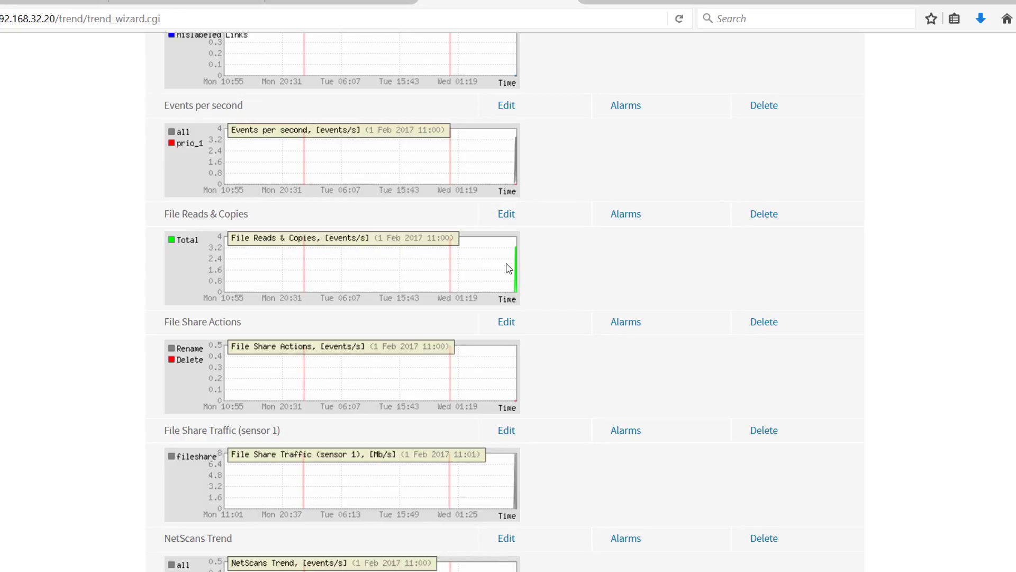
click(507, 215)
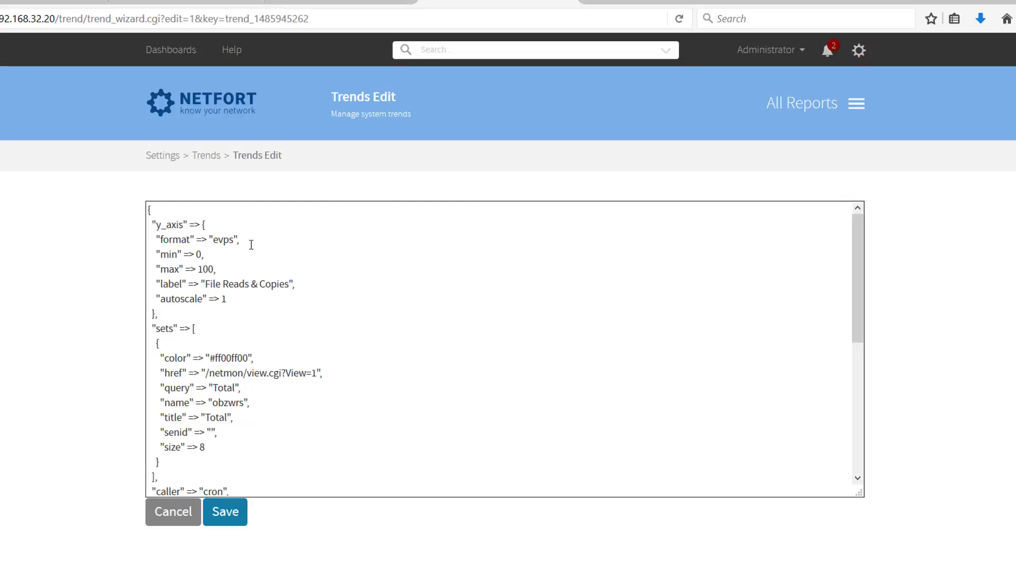
Highlight the y-axis format line in the File Reads & Copies trend definition
double_click(218, 239)
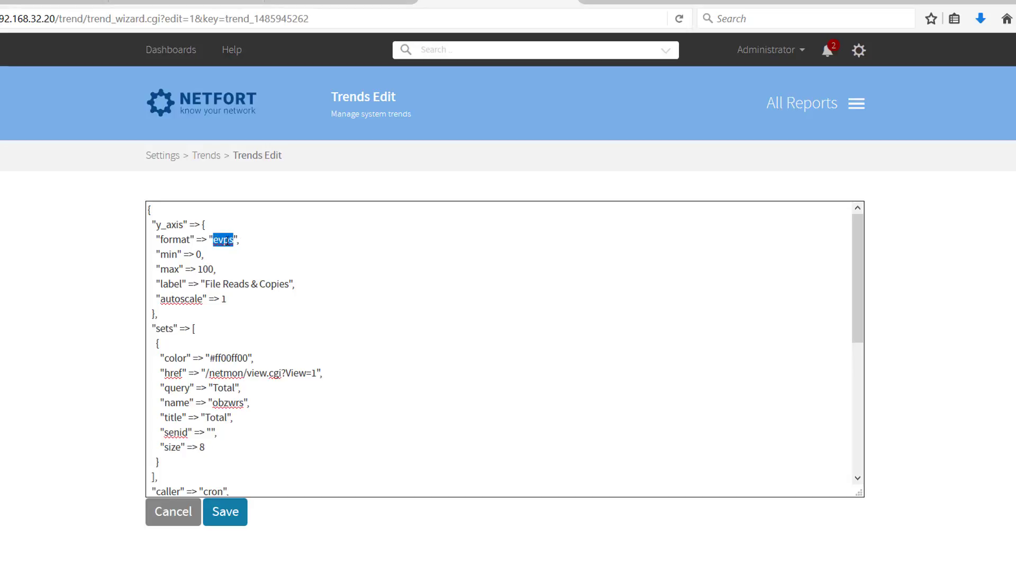
click(241, 239)
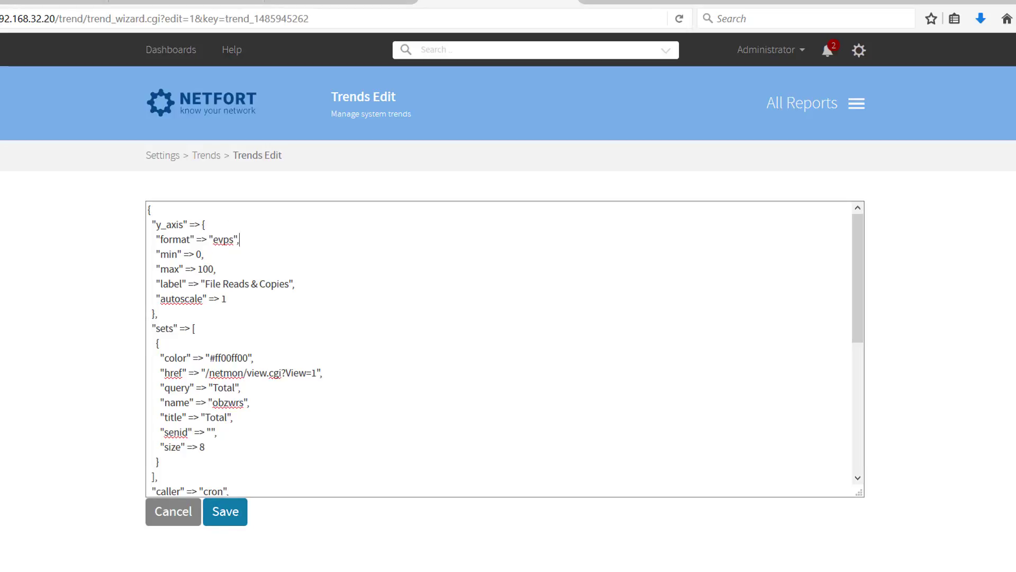
triple_click(217, 241)
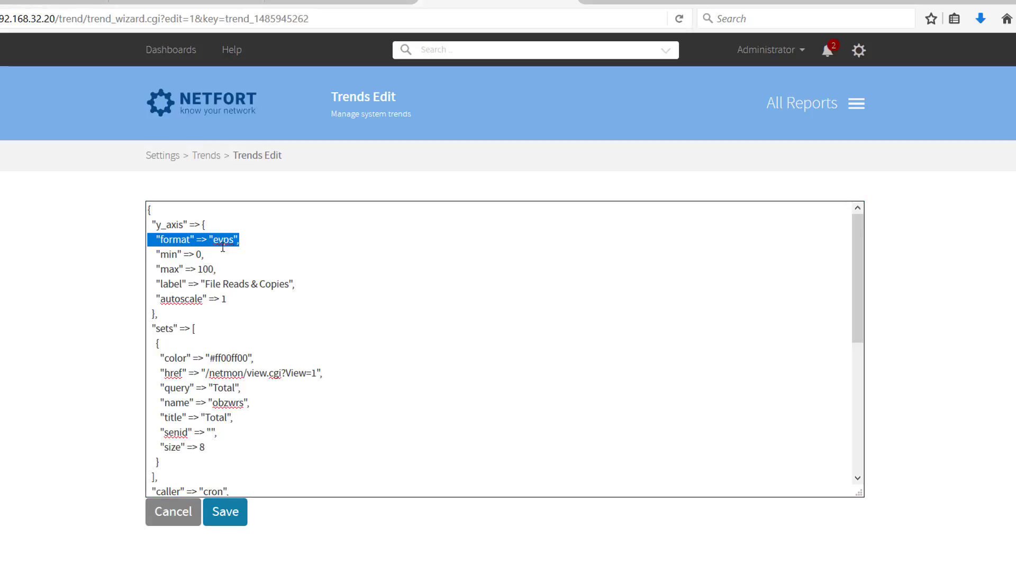
Open the alarm settings of the File Reads & Copies trend and enter an alarm named Data Exfiltration Alert with level 3 events/s
key(alt+Left)
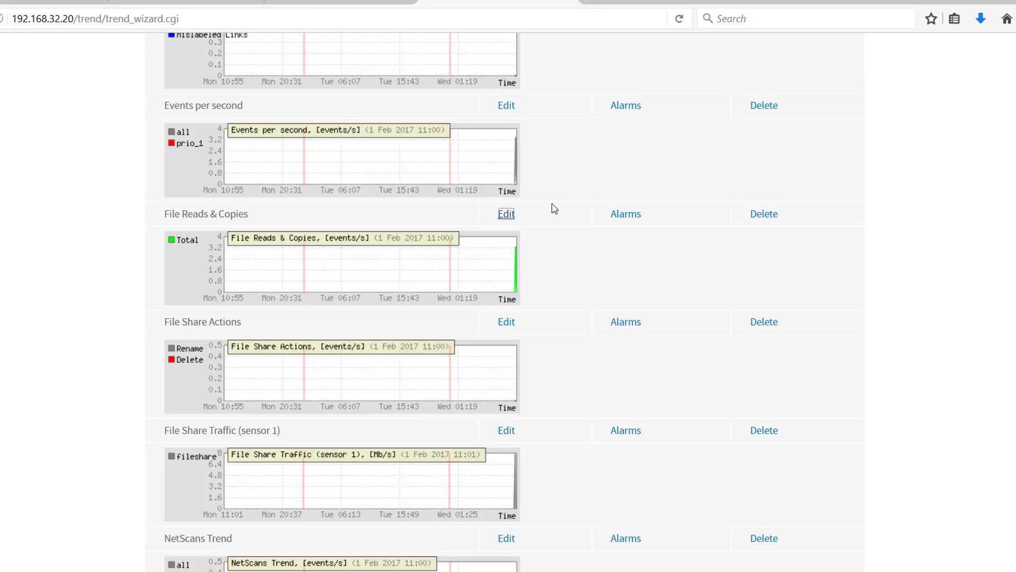
click(617, 217)
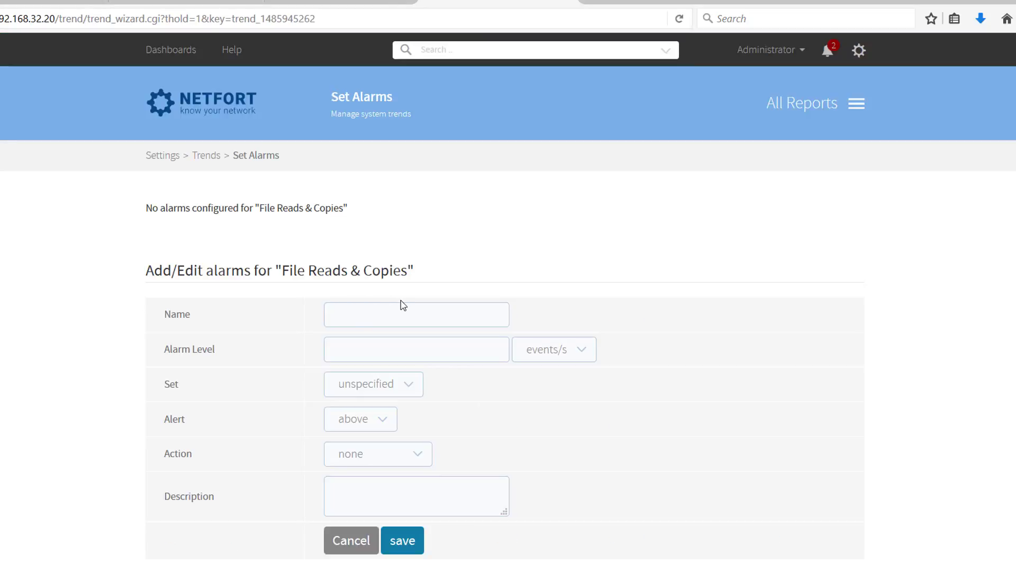
text(Data Exfiltration Alert)
click(447, 347)
Set the action of the Data Exfiltration Alert alarm to Send Email
scroll(349, 405, down, 2)
click(350, 405)
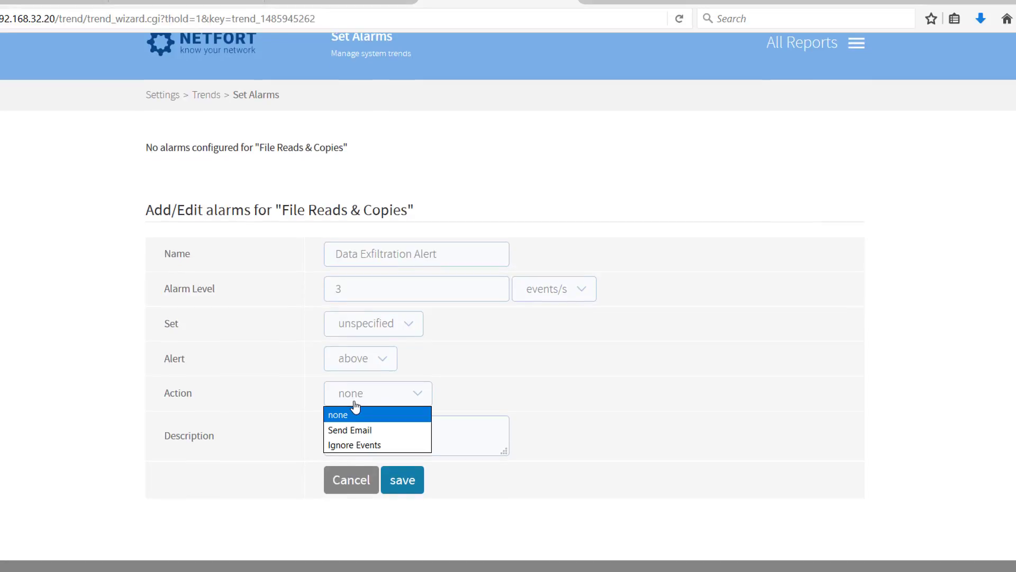
click(371, 431)
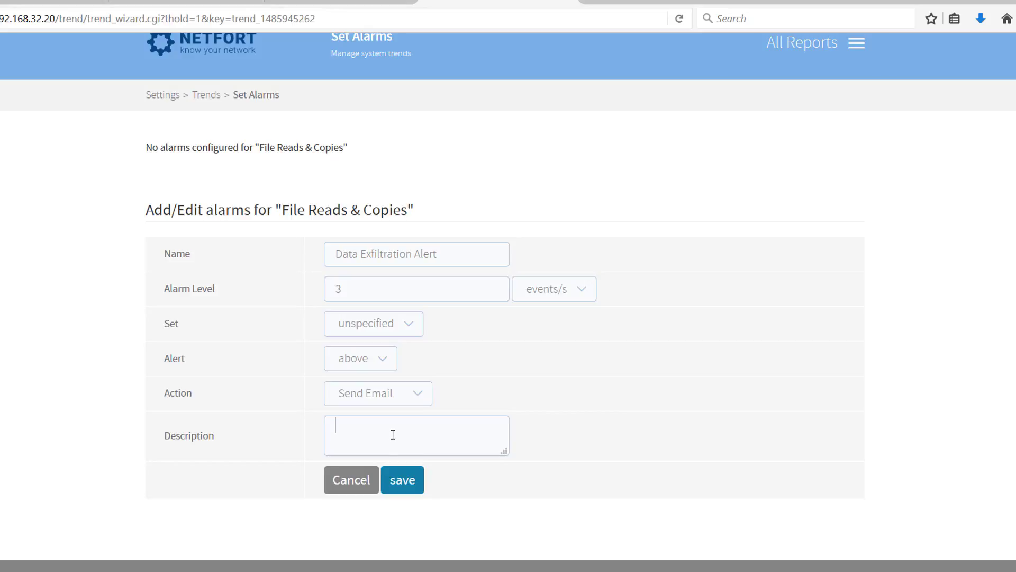
Enter the alarm description "Check what clients are copying off network" and save the alarm
text(Check what clients are copying off network)
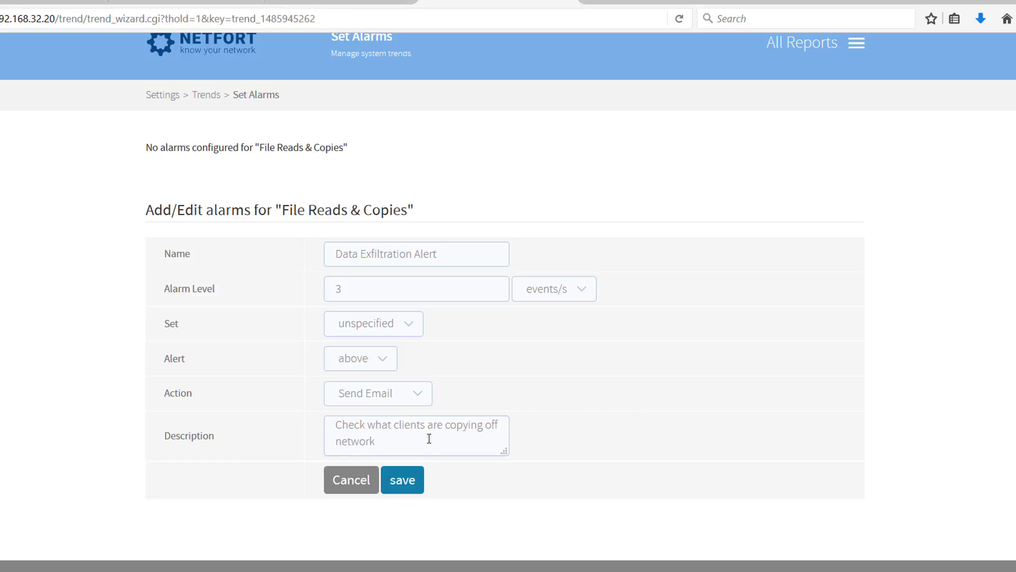
click(403, 480)
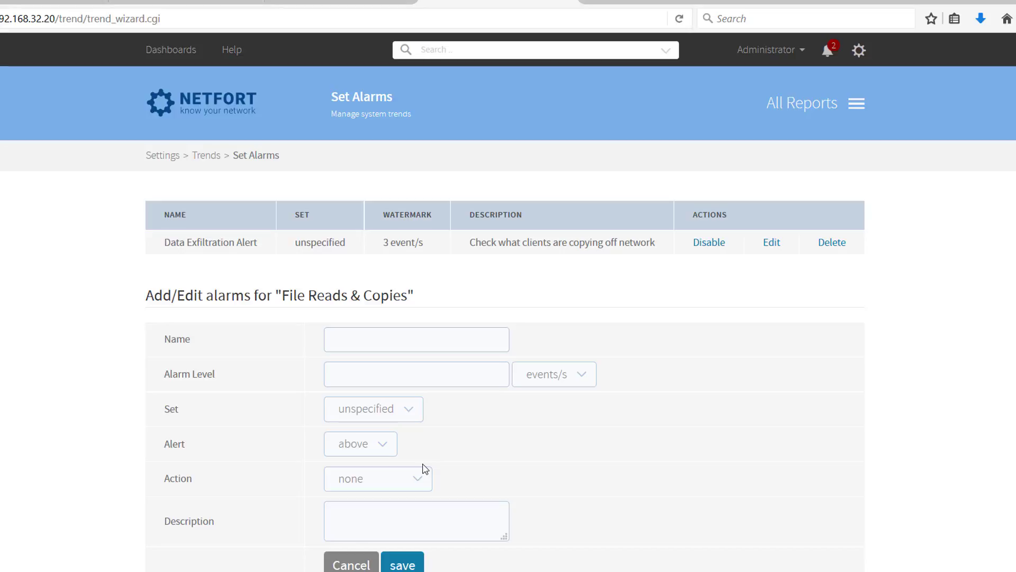
Return to the File Shares dashboard and drill down into the 10:45 peak of the File Reads & Copies trend
click(213, 106)
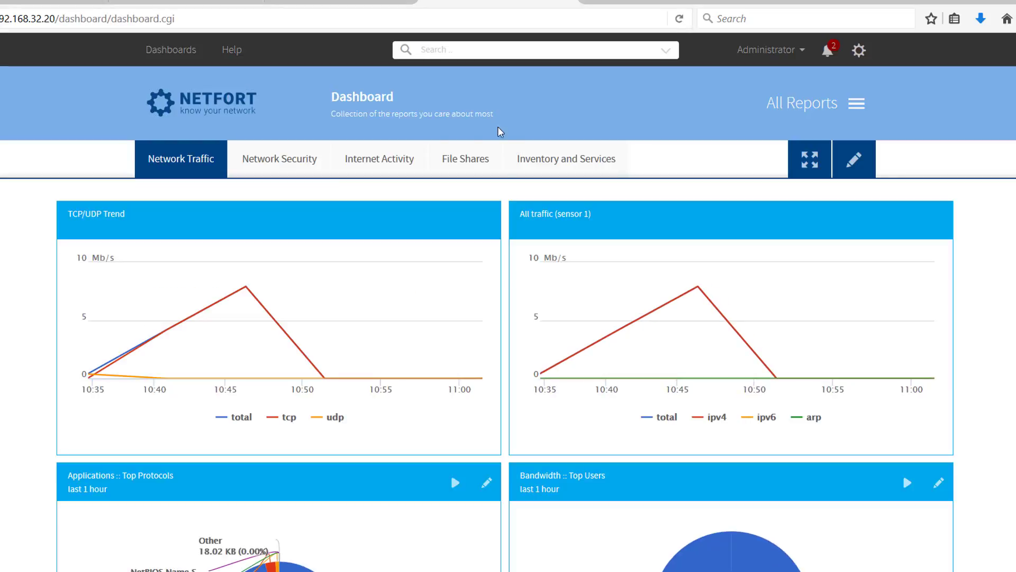
click(467, 168)
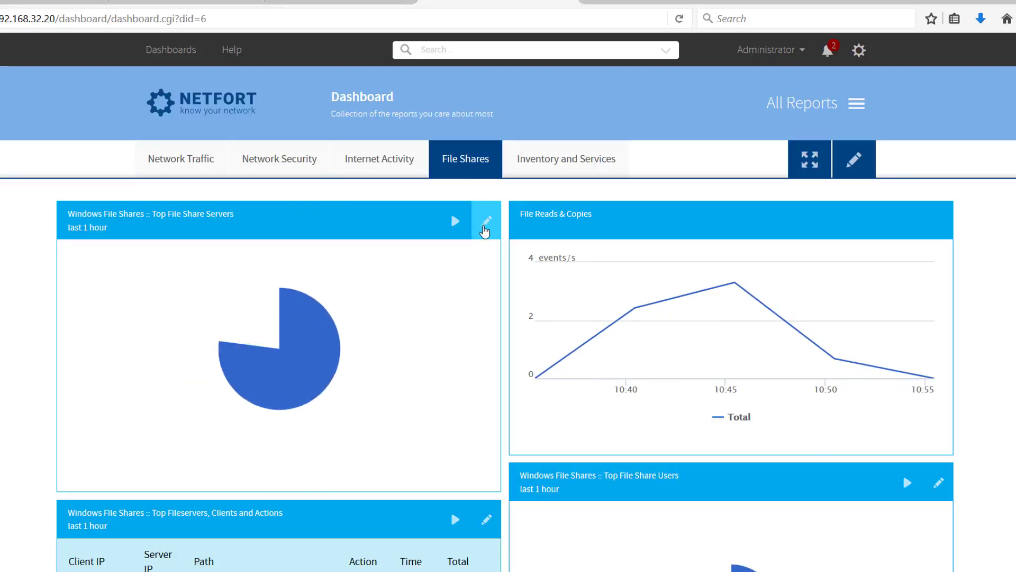
click(732, 285)
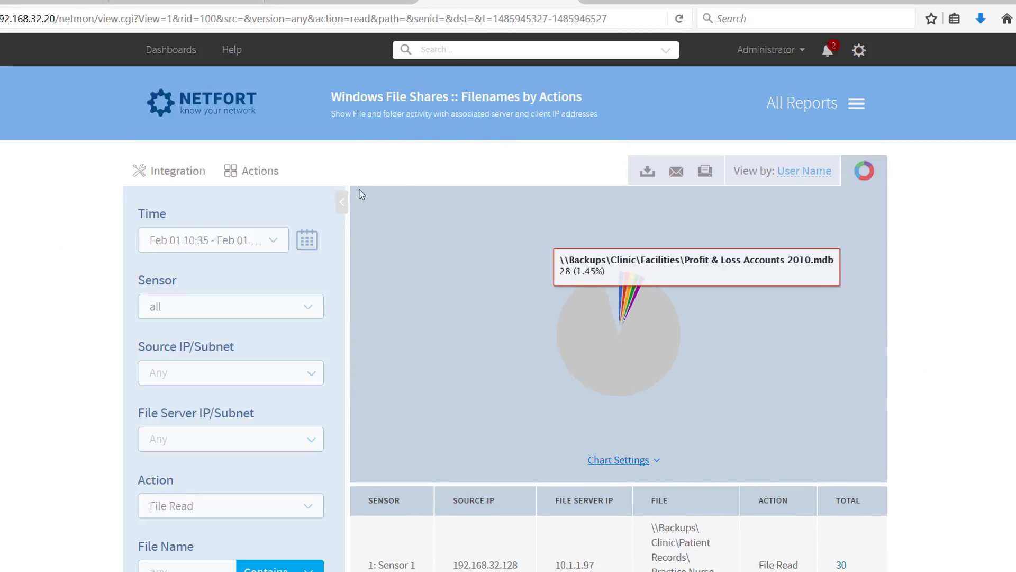
Examine the source IPs and file paths in the Filenames by Actions report with the filters collapsed, and return to the main dashboard
click(341, 205)
scroll(343, 209, down, 5)
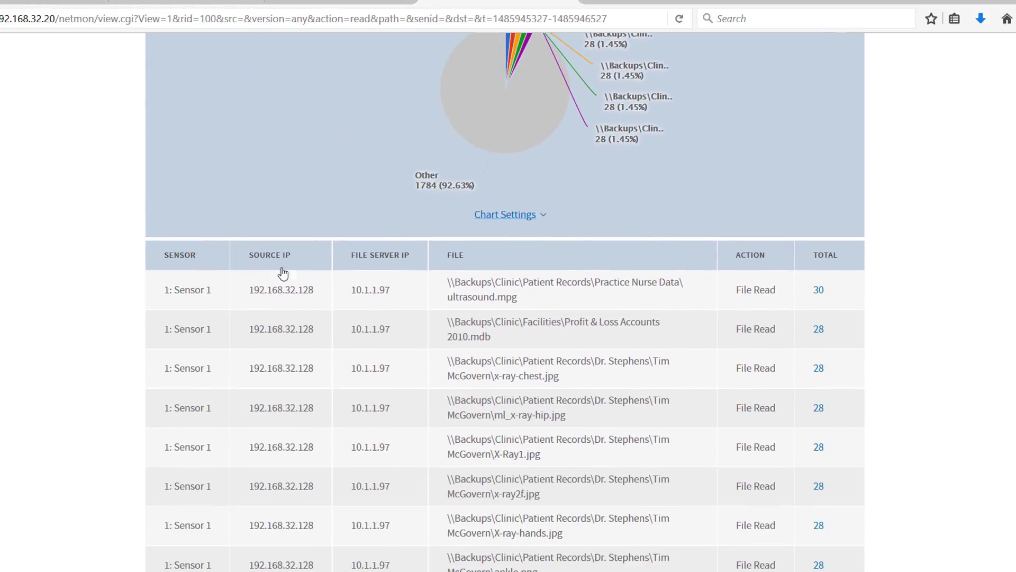
scroll(509, 325, down, 2)
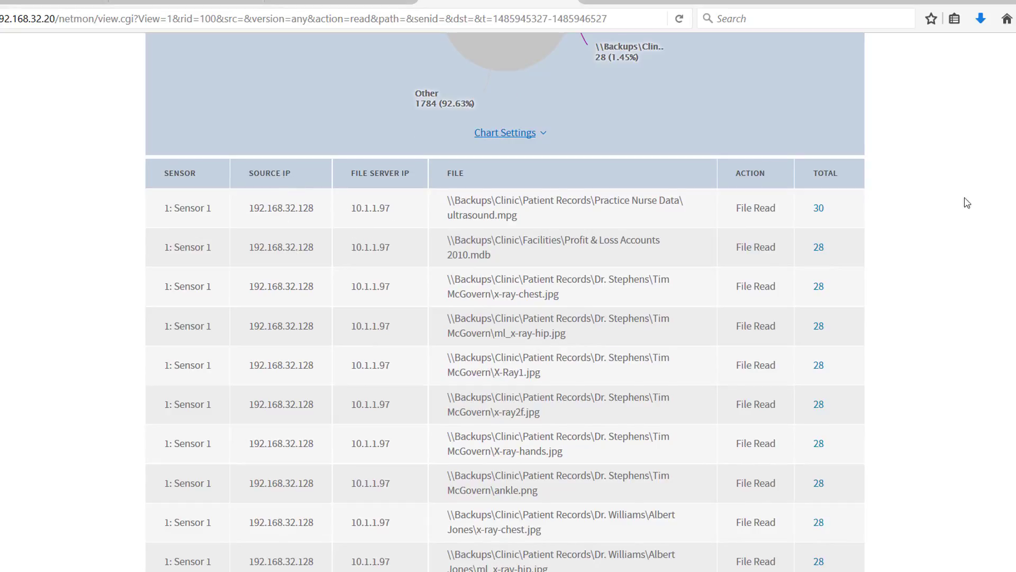
scroll(832, 235, up, 6)
scroll(749, 293, down, 5)
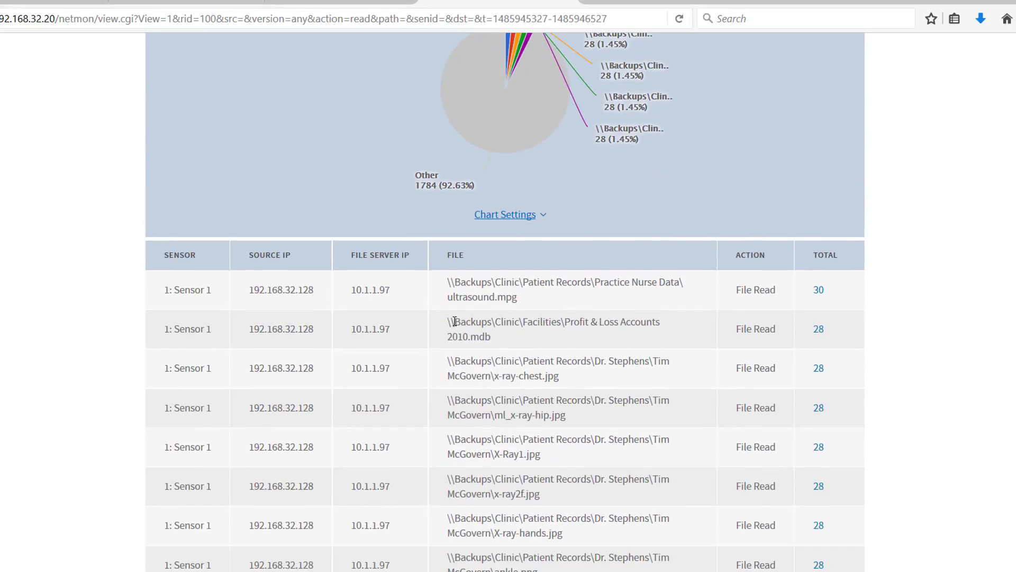
drag(451, 281, 577, 307)
drag(449, 328, 540, 400)
drag(541, 440, 630, 456)
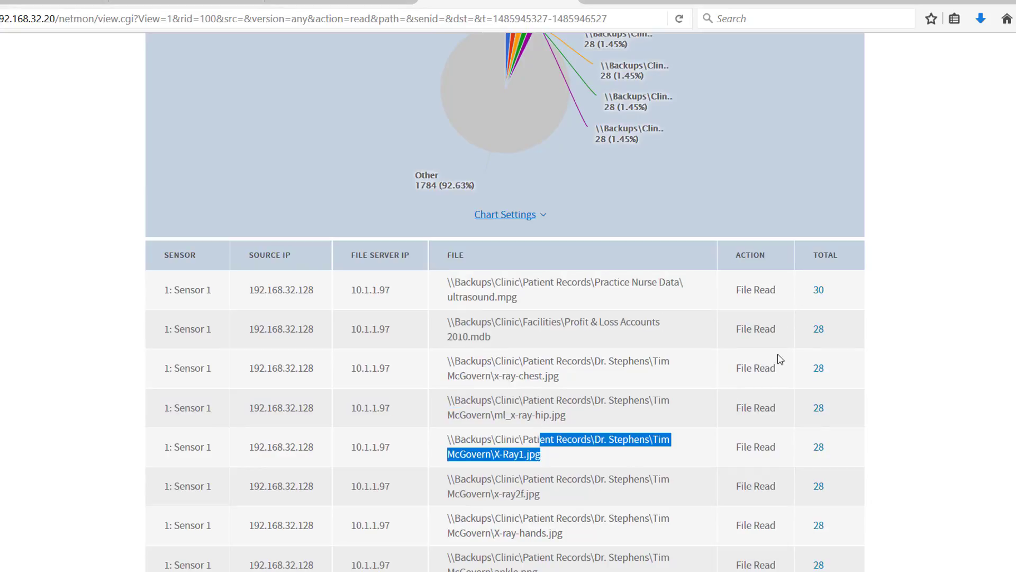
scroll(505, 420, down, 5)
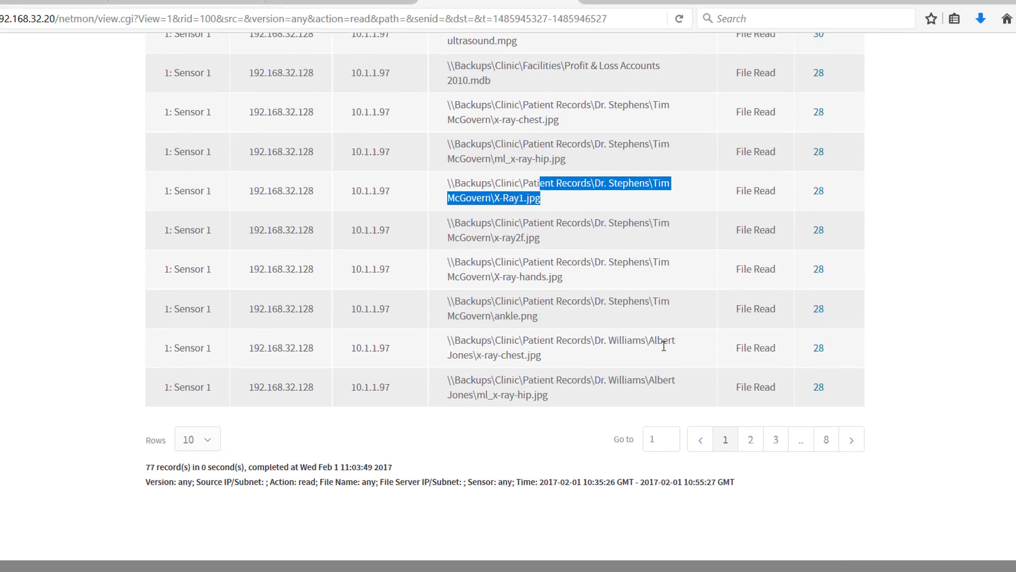
scroll(663, 345, up, 9)
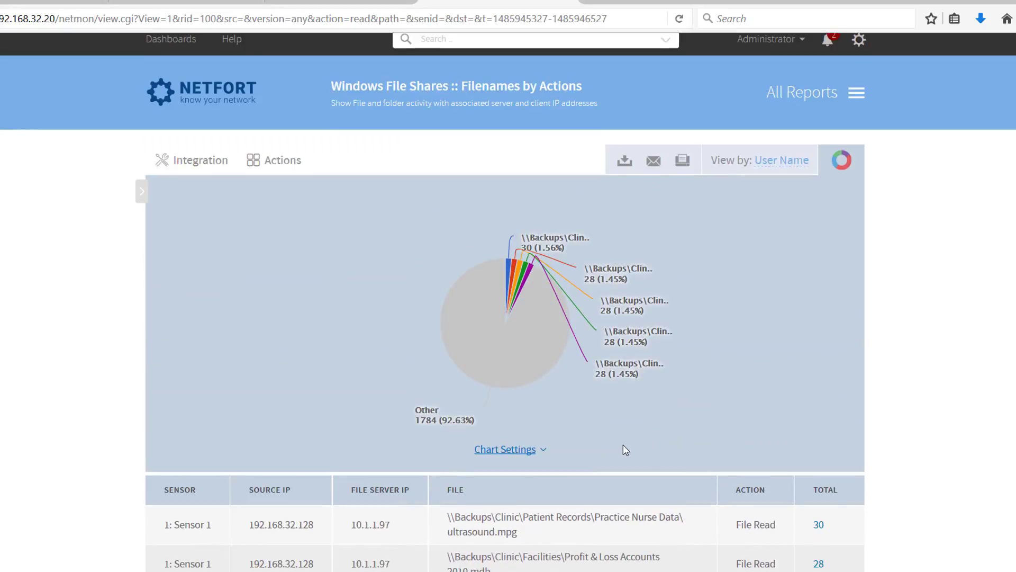
scroll(621, 444, up, 1)
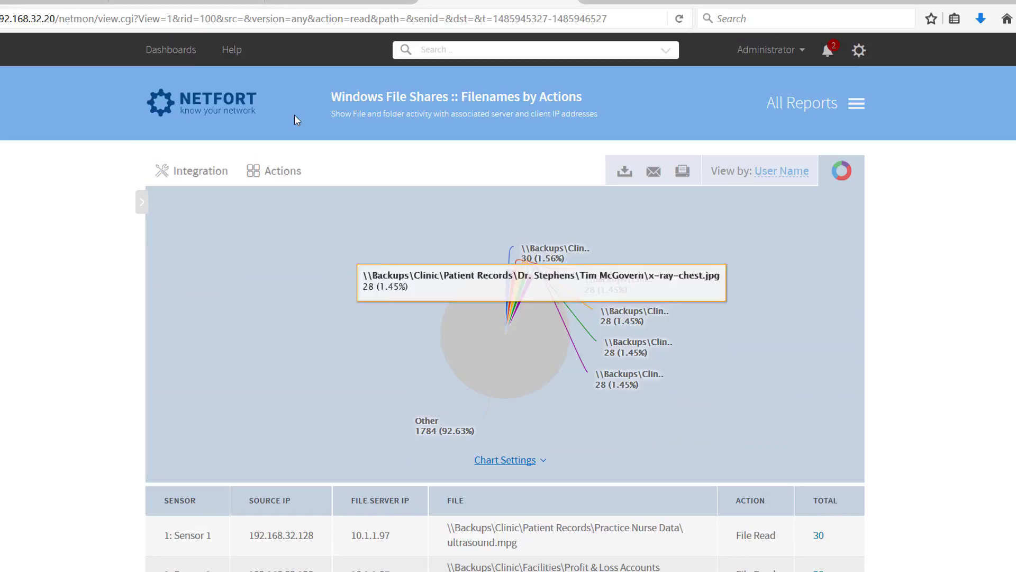
click(226, 99)
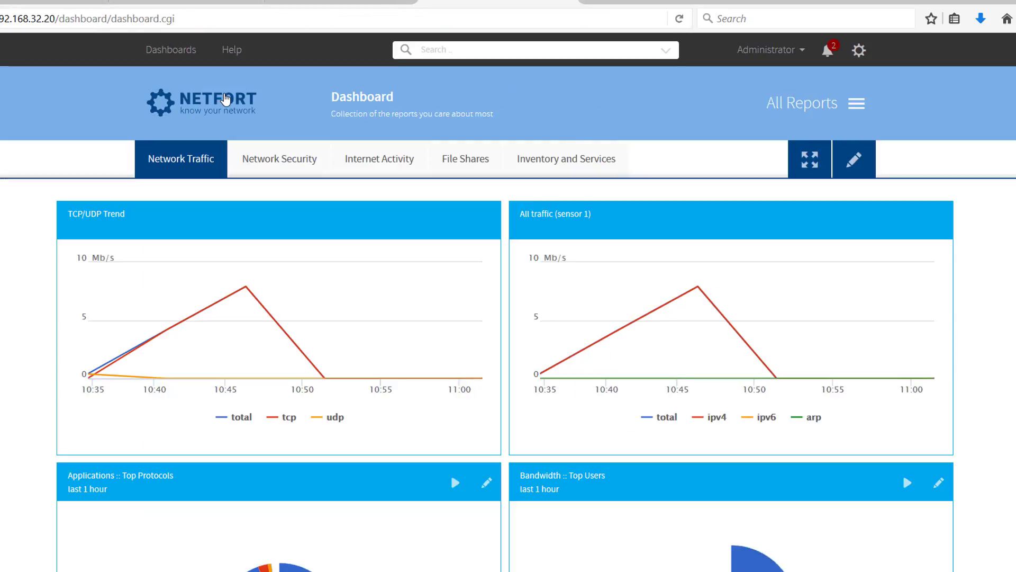